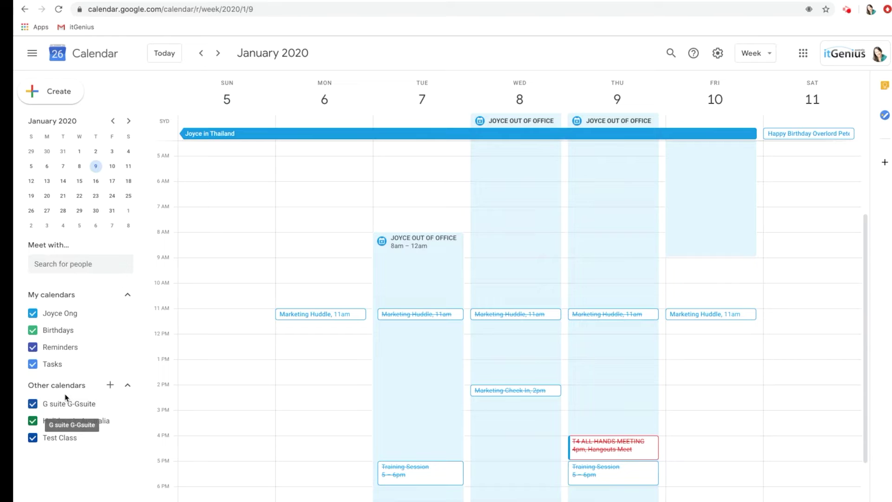
- Subscribe to the Christian Holidays and Phases of the Moon calendars from Browse calendars of interest
{"action": "left_click", "coordinate": [111, 387]}
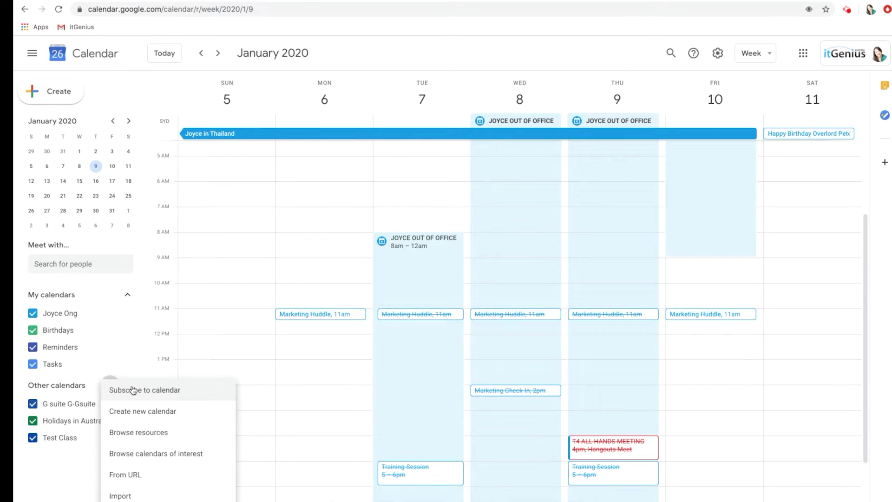
{"action": "left_click", "coordinate": [168, 458]}
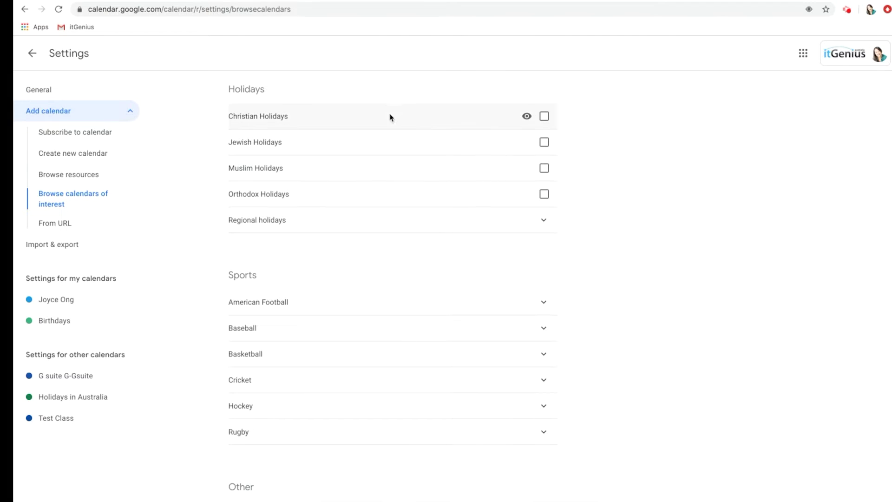
{"action": "left_click", "coordinate": [545, 116]}
{"action": "scroll", "coordinate": [338, 421], "scroll_direction": "down", "scroll_amount": 1}
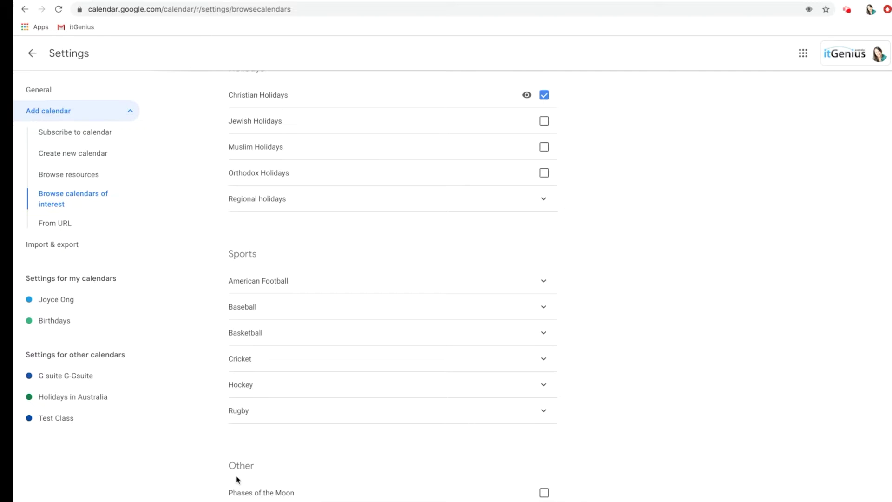
{"action": "left_click", "coordinate": [544, 494]}
{"action": "scroll", "coordinate": [546, 444], "scroll_direction": "up", "scroll_amount": 1}
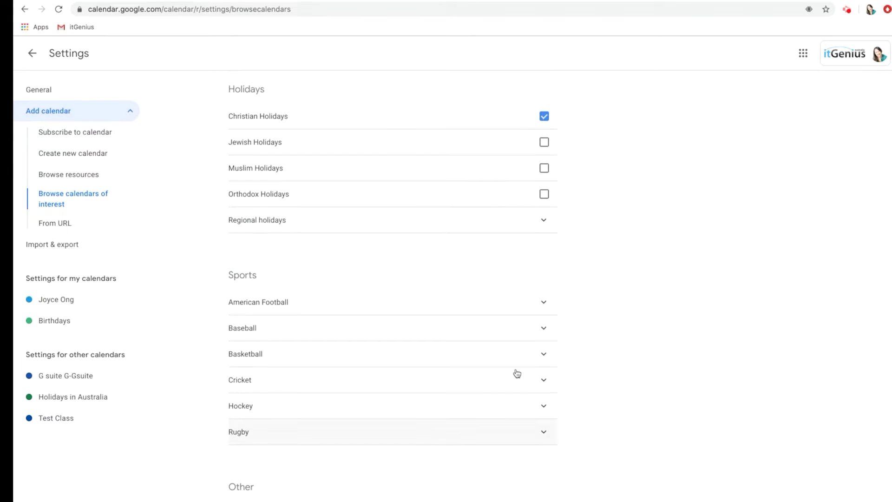
{"action": "left_click", "coordinate": [32, 55]}
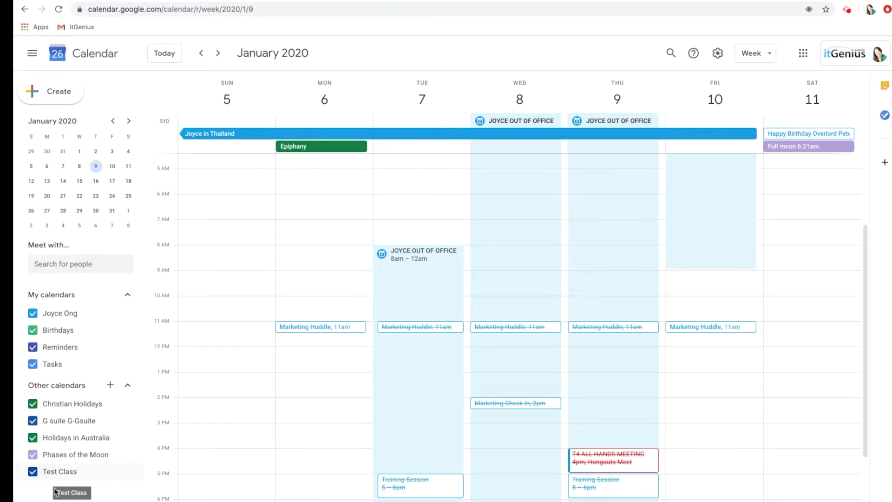
{"action": "left_click", "coordinate": [32, 455]}
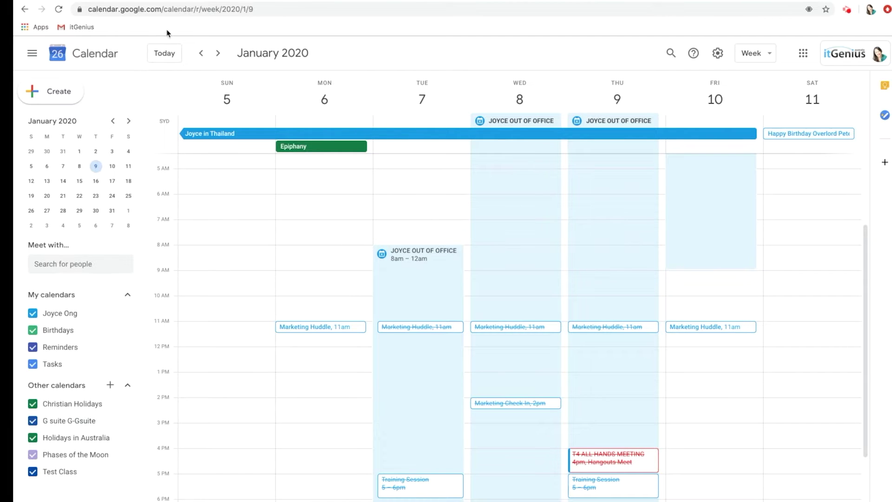
{"action": "left_click", "coordinate": [219, 54]}
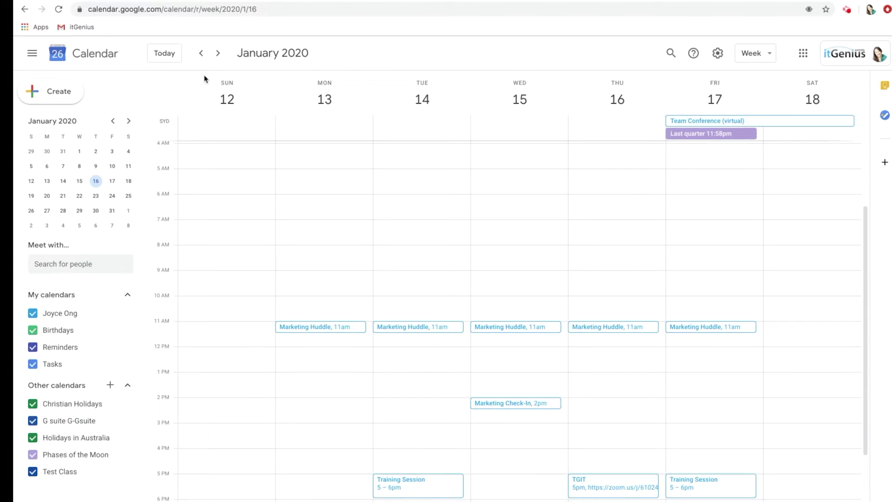
{"action": "left_click", "coordinate": [203, 54]}
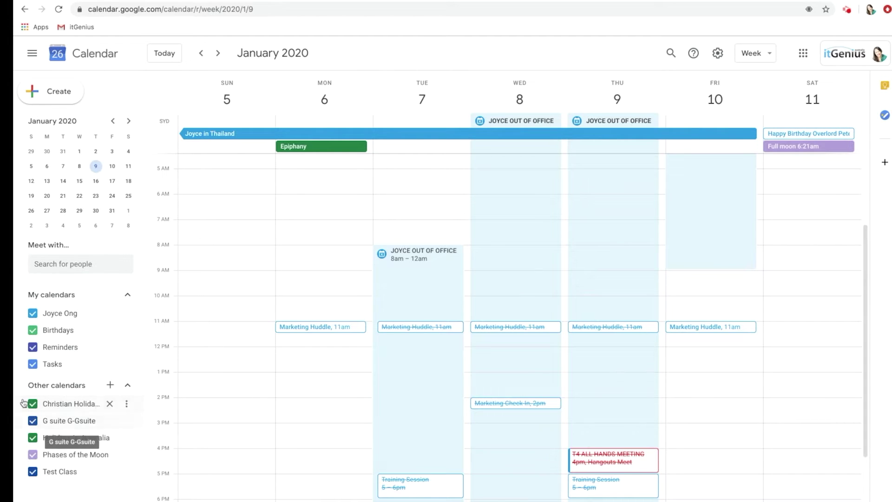
- Hide and reshow the moon and holiday calendars, then unsubscribe from Phases of the Moon and Christian Holidays
{"action": "left_click", "coordinate": [32, 458]}
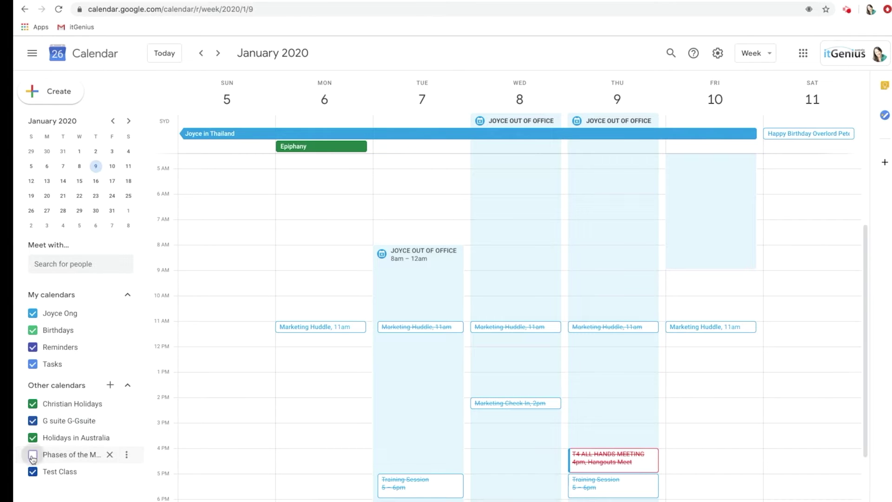
{"action": "left_click", "coordinate": [32, 404]}
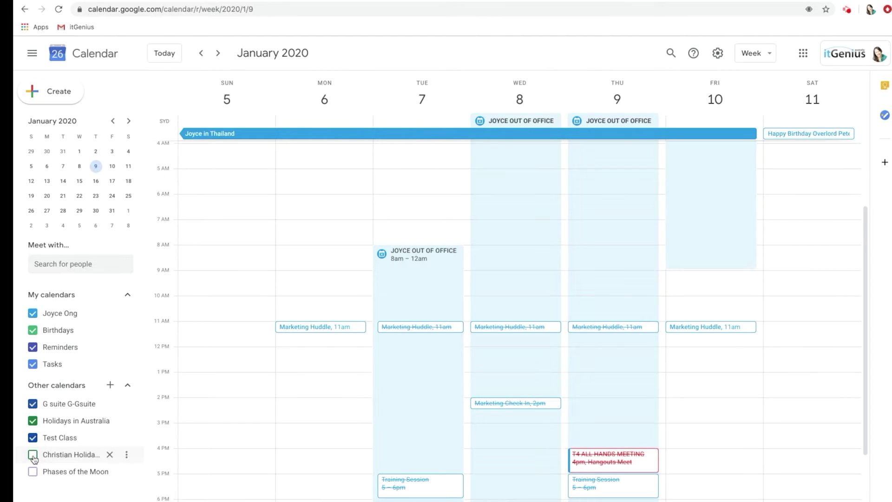
{"action": "left_click", "coordinate": [33, 455]}
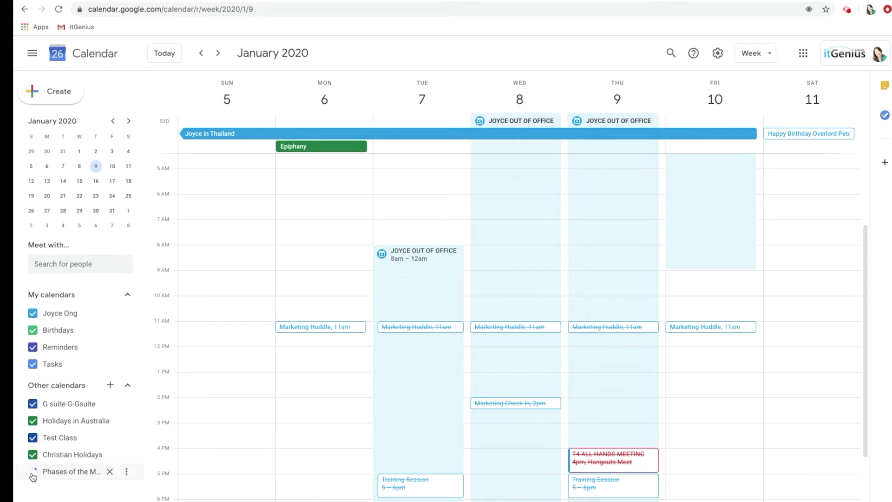
{"action": "left_click", "coordinate": [33, 472]}
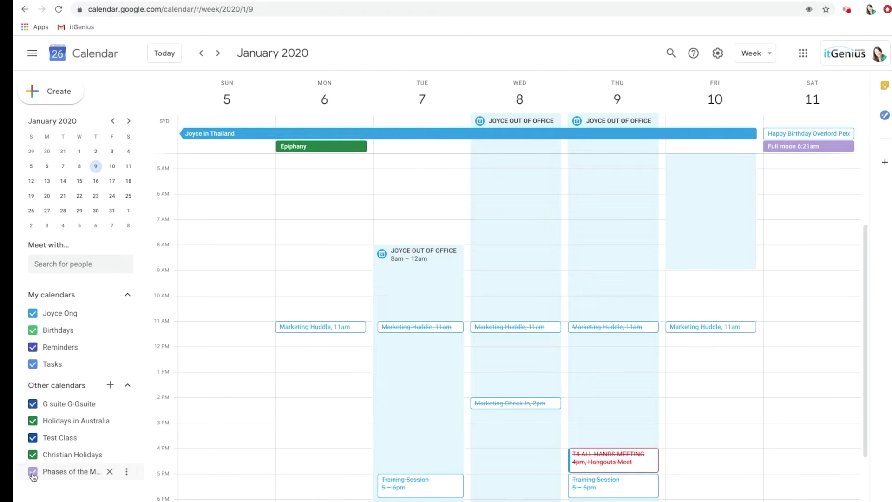
{"action": "left_click", "coordinate": [110, 472]}
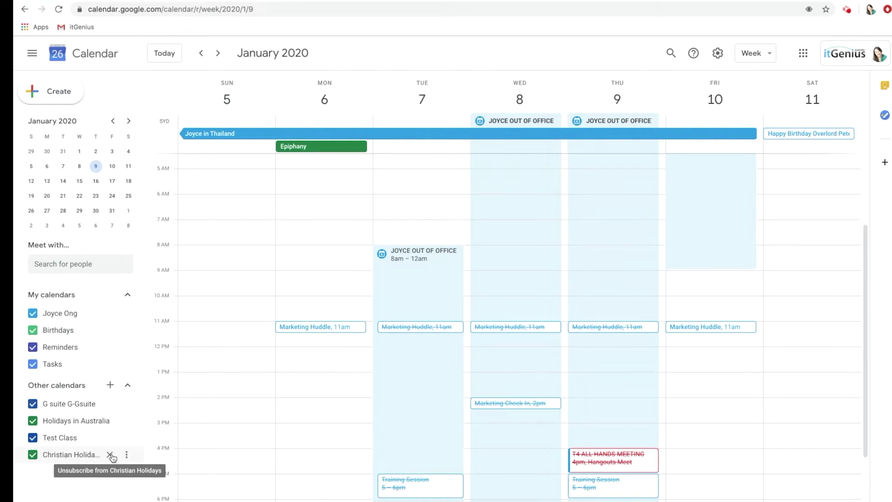
{"action": "left_click", "coordinate": [111, 456]}
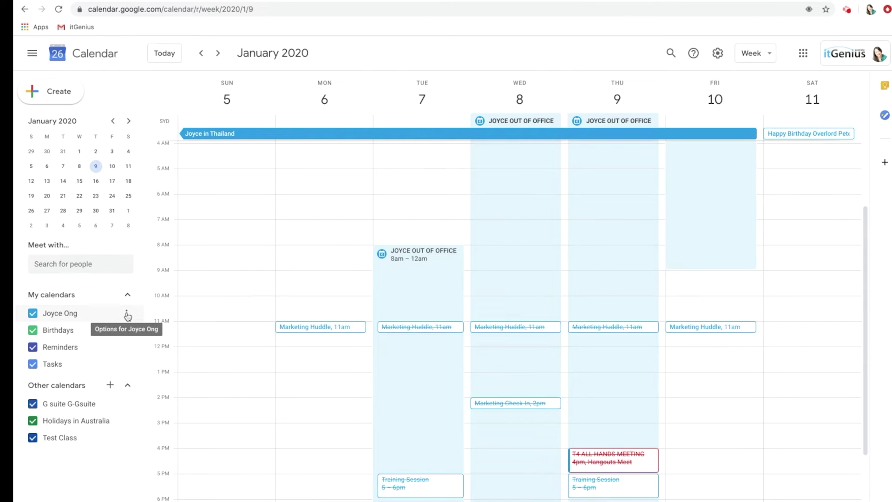
- Open your own calendar's settings and scroll to Access permissions and Share with specific people
{"action": "left_click", "coordinate": [127, 314]}
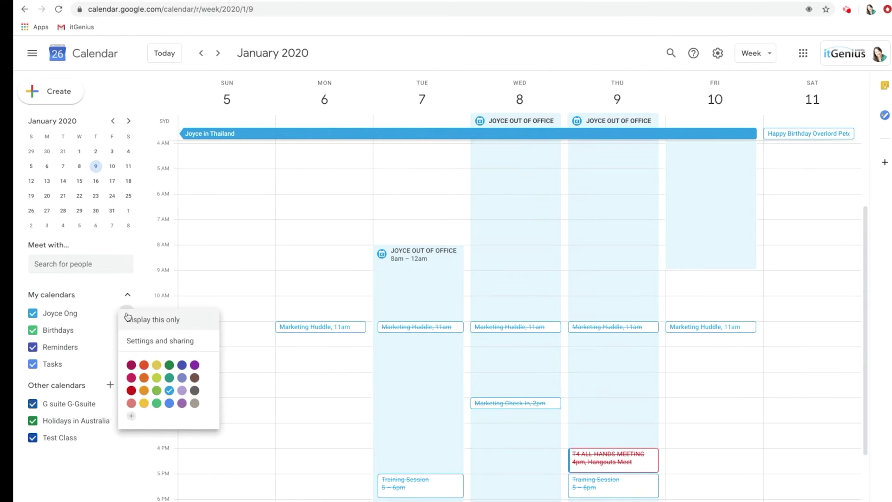
{"action": "left_click", "coordinate": [138, 347]}
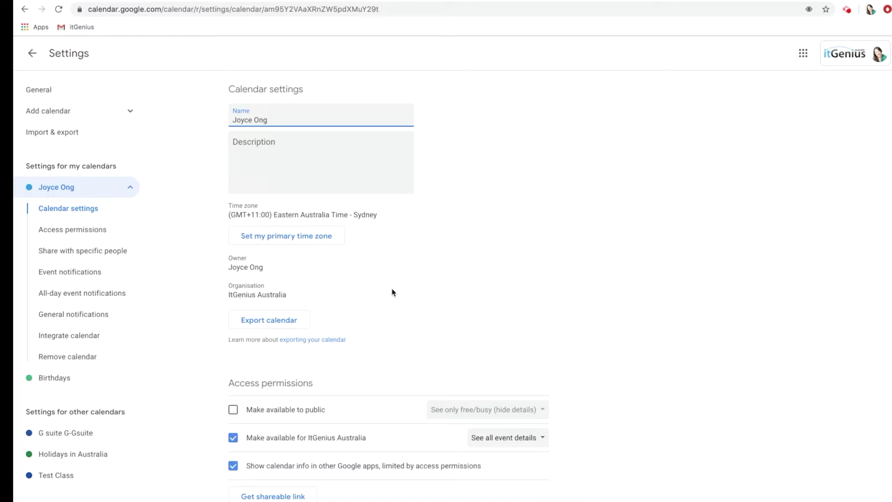
{"action": "scroll", "coordinate": [403, 300], "scroll_direction": "down", "scroll_amount": 3}
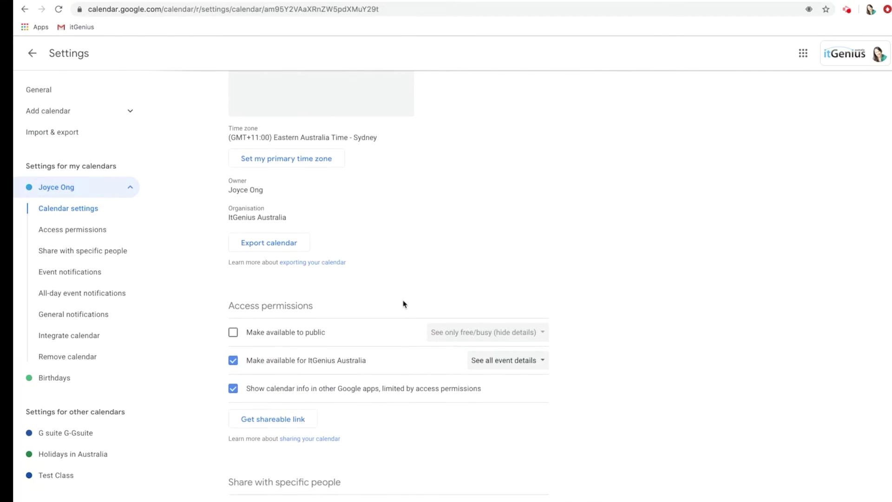
{"action": "scroll", "coordinate": [403, 304], "scroll_direction": "down", "scroll_amount": 1}
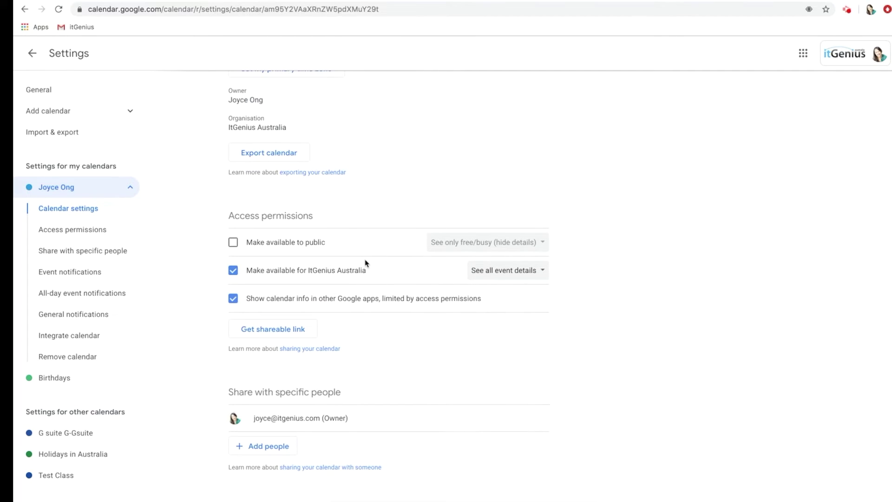
{"action": "left_click", "coordinate": [292, 331]}
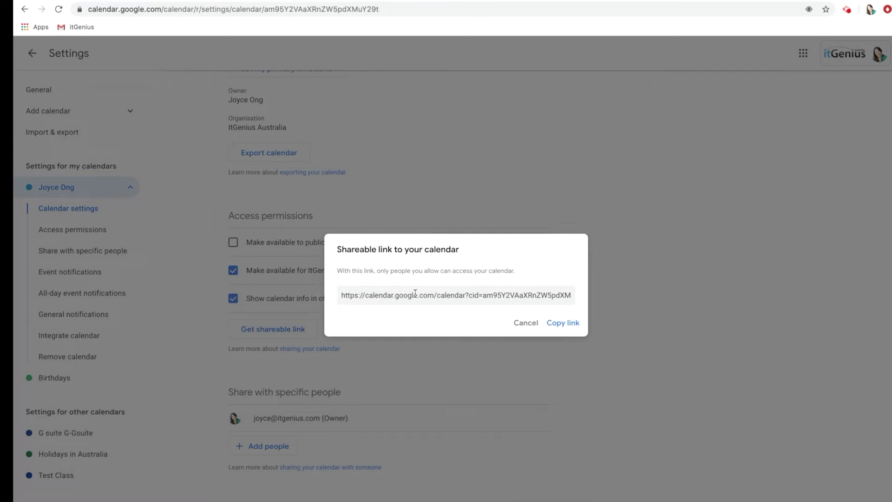
{"action": "left_click", "coordinate": [526, 323]}
{"action": "scroll", "coordinate": [527, 329], "scroll_direction": "down", "scroll_amount": 3}
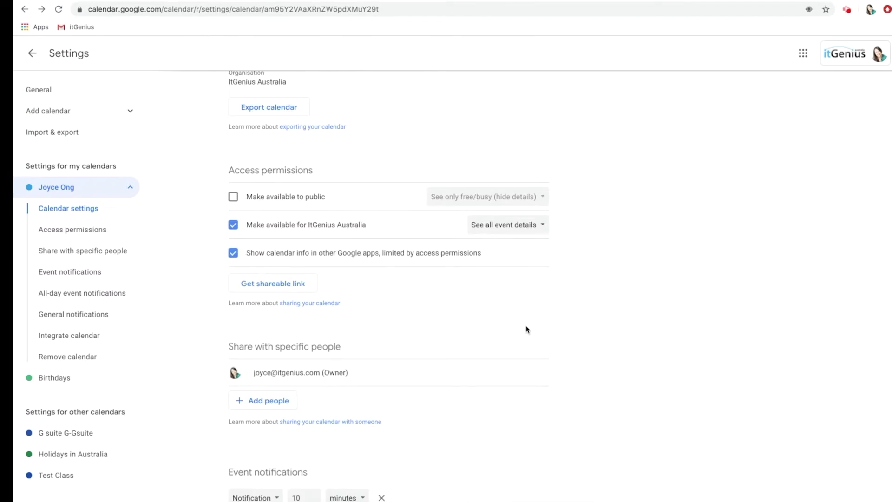
{"action": "scroll", "coordinate": [526, 328], "scroll_direction": "down", "scroll_amount": 1}
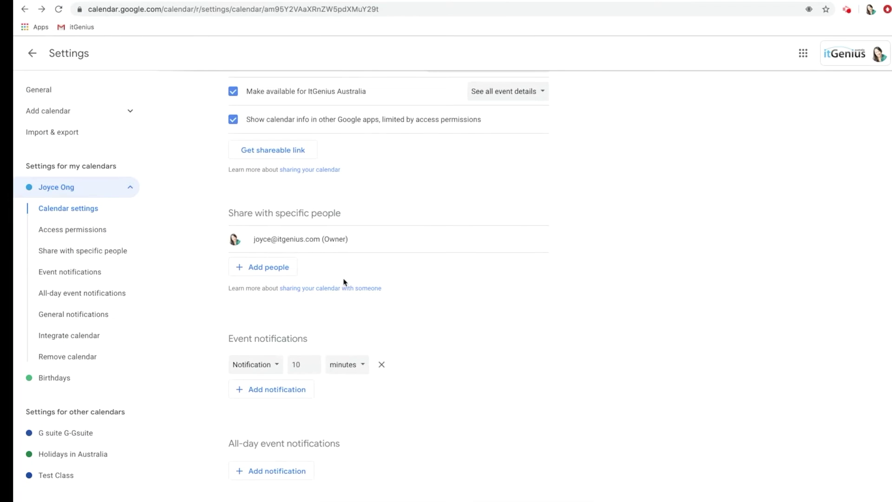
{"action": "left_click", "coordinate": [282, 271]}
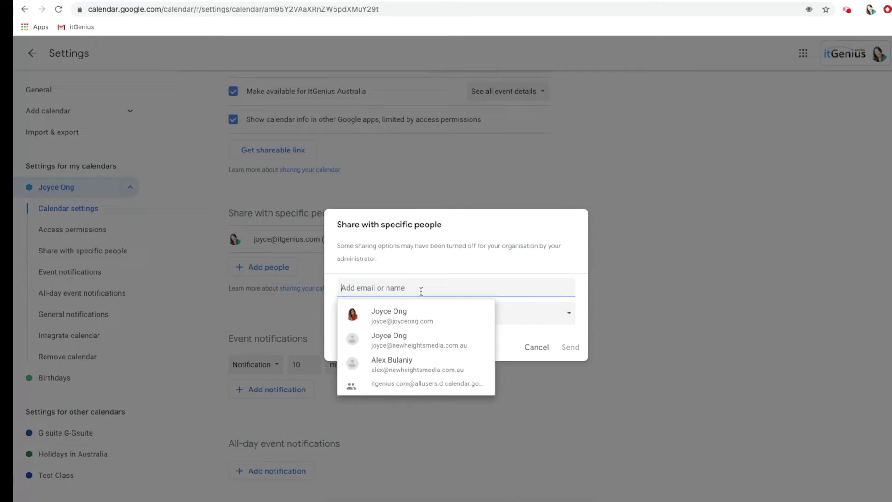
{"action": "left_click", "coordinate": [532, 348]}
{"action": "scroll", "coordinate": [533, 350], "scroll_direction": "down", "scroll_amount": 5}
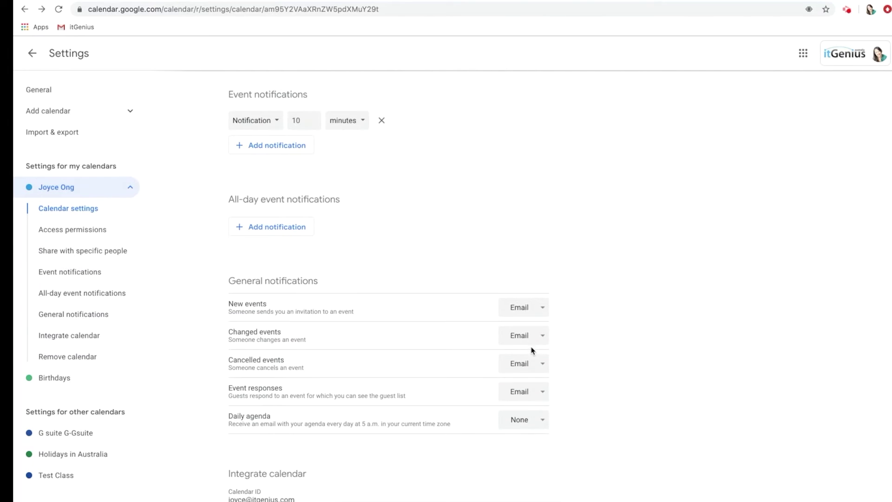
{"action": "scroll", "coordinate": [447, 124], "scroll_direction": "up", "scroll_amount": 6}
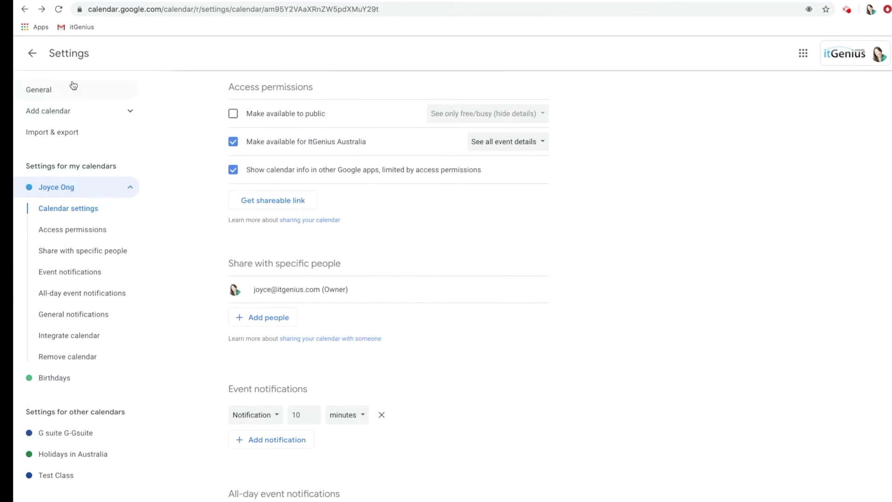
{"action": "left_click", "coordinate": [32, 53]}
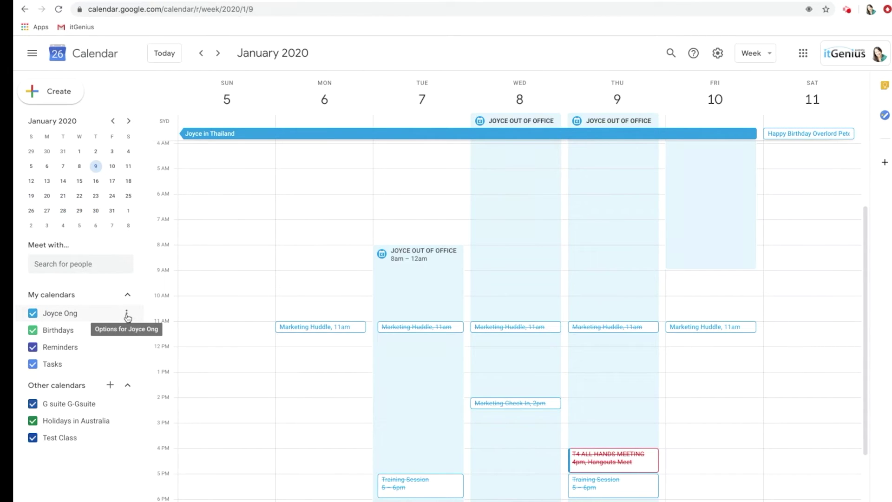
{"action": "left_click", "coordinate": [127, 314]}
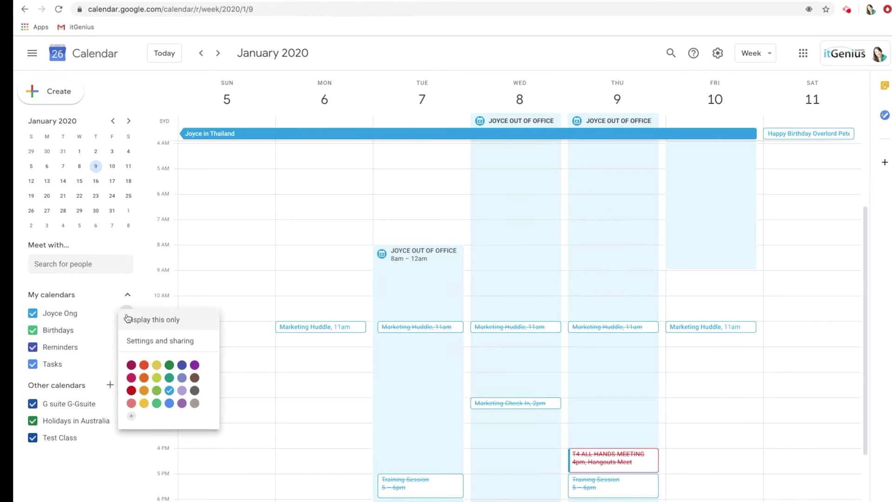
{"action": "left_click", "coordinate": [137, 343]}
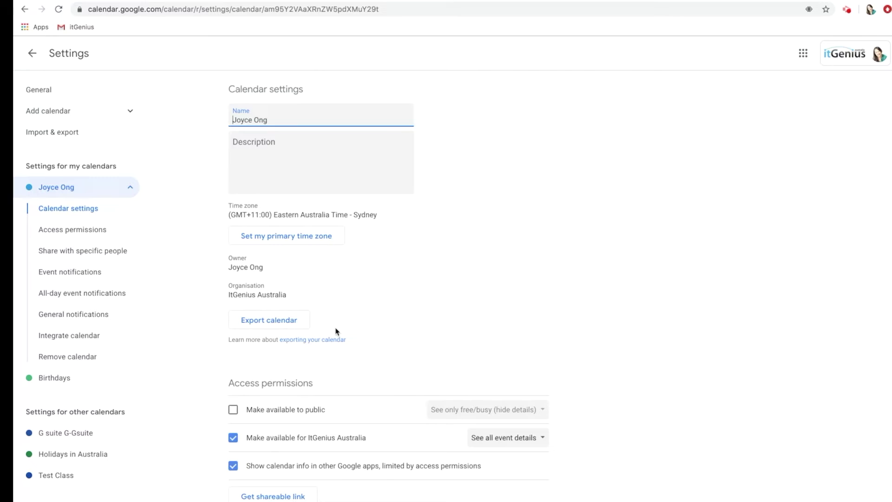
{"action": "scroll", "coordinate": [334, 333], "scroll_direction": "down", "scroll_amount": 3}
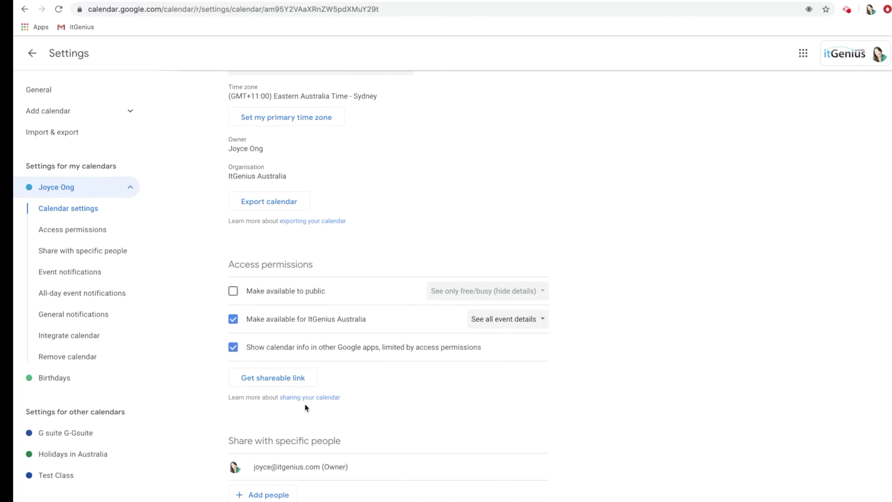
{"action": "scroll", "coordinate": [307, 407], "scroll_direction": "down", "scroll_amount": 3}
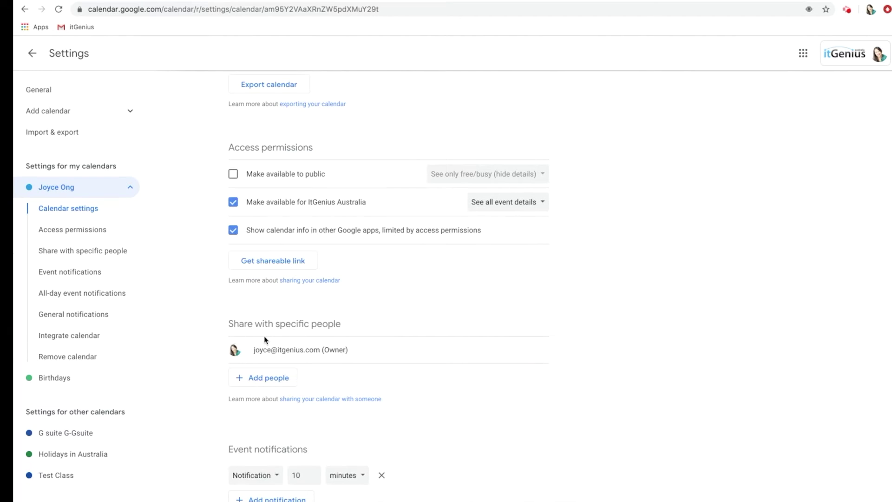
- Exit Settings to return to the January 2020 calendar week view
{"action": "left_click", "coordinate": [32, 53]}
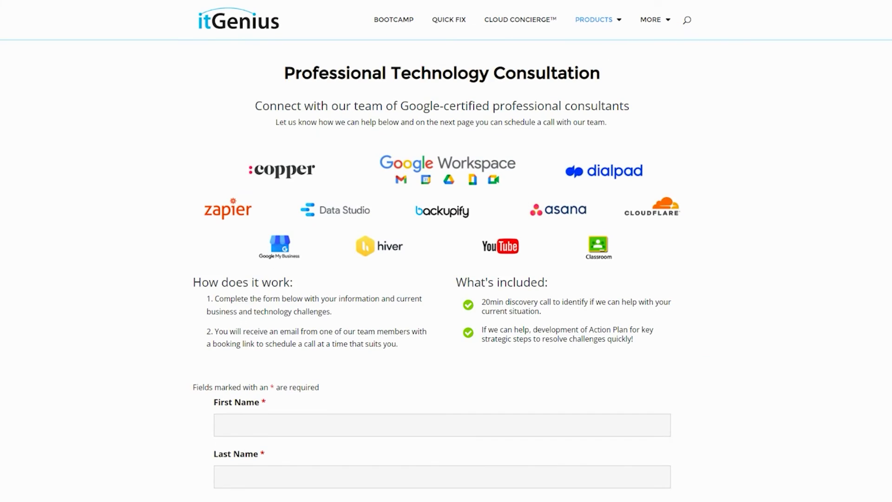
- Scroll down the itGenius Cloud Concierge page to view what the service includes
{"action": "scroll", "coordinate": [436, 257], "scroll_direction": "down", "scroll_amount": 1}
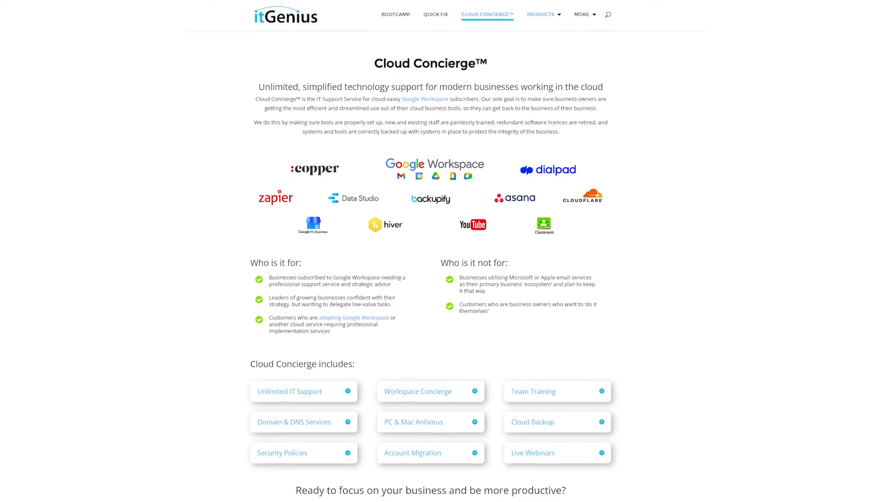